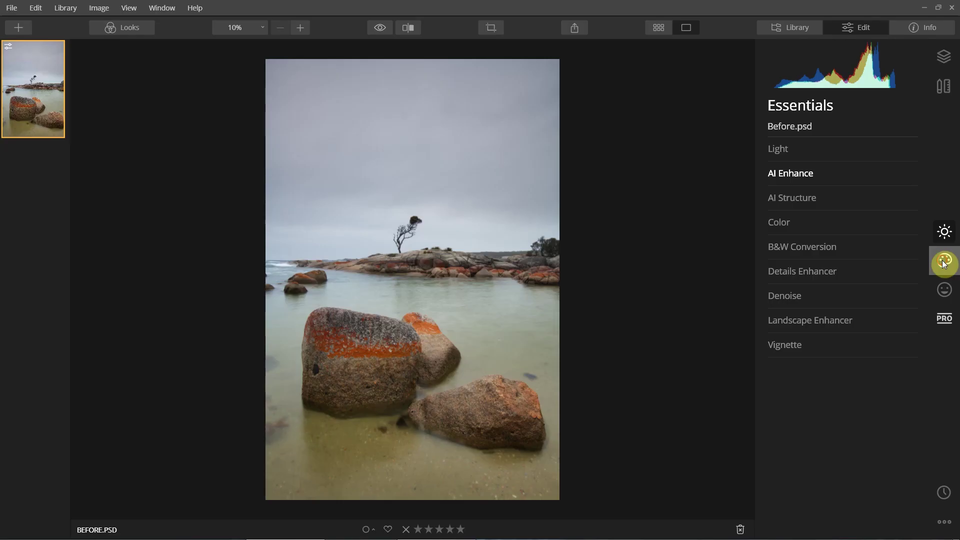
Step: Expand AI Sky Replacement under Creative tools and scroll through the preset sky list
click(933, 282)
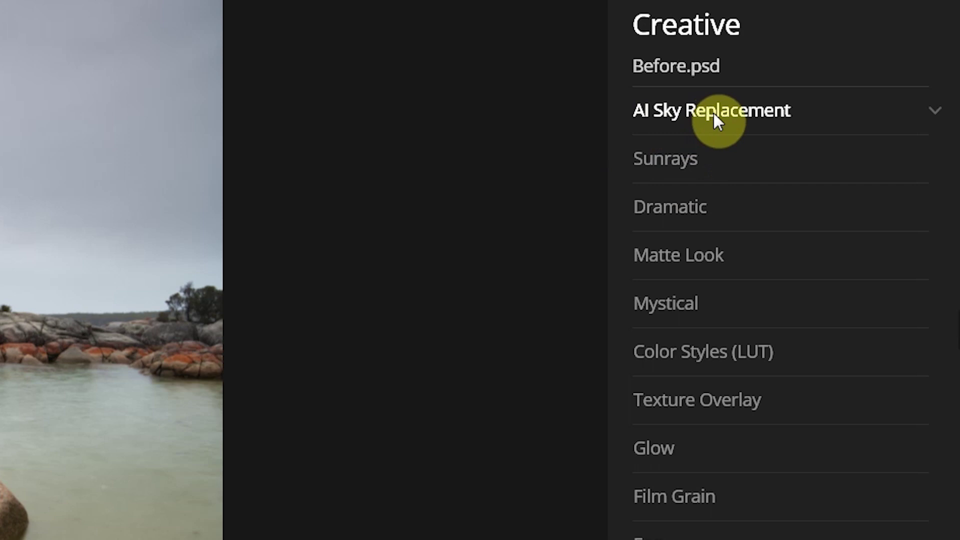
click(713, 113)
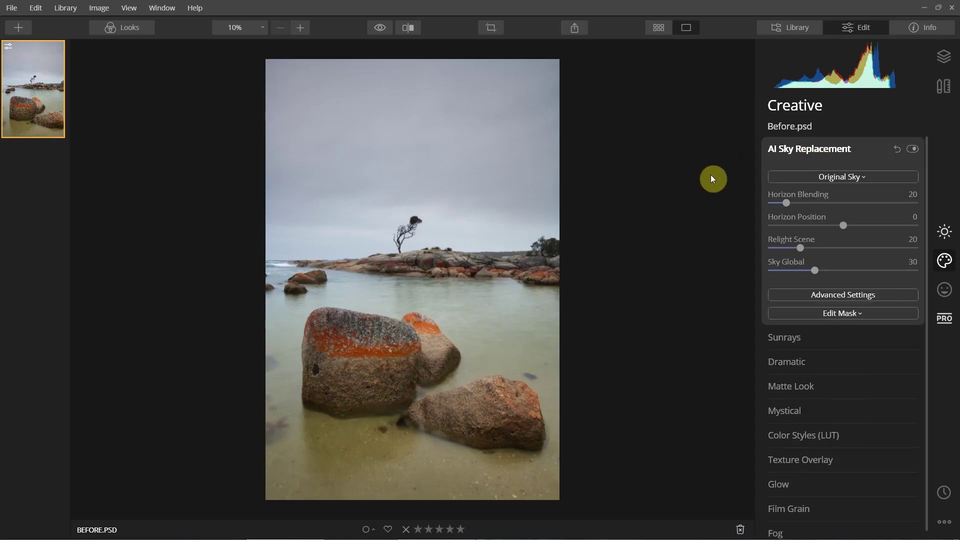
click(806, 180)
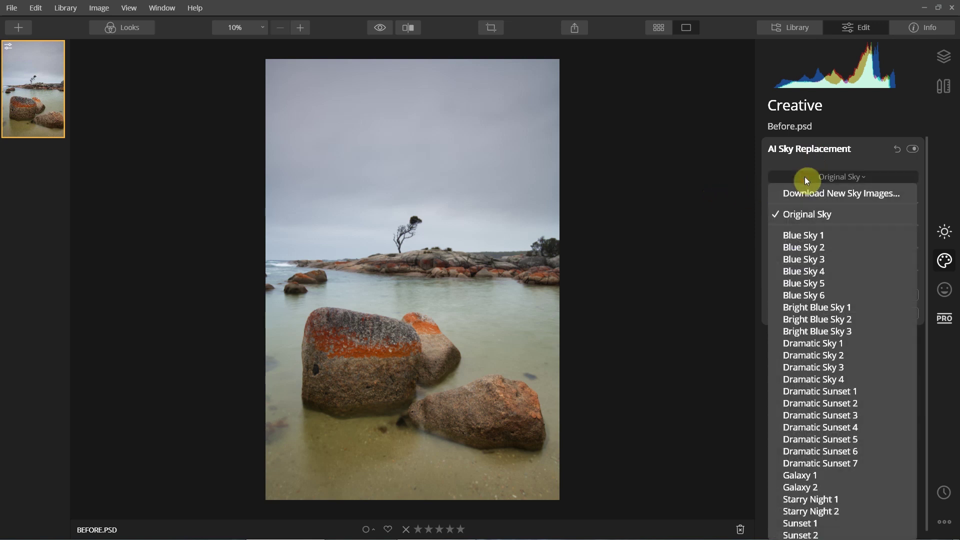
scroll(820, 260, down, 2)
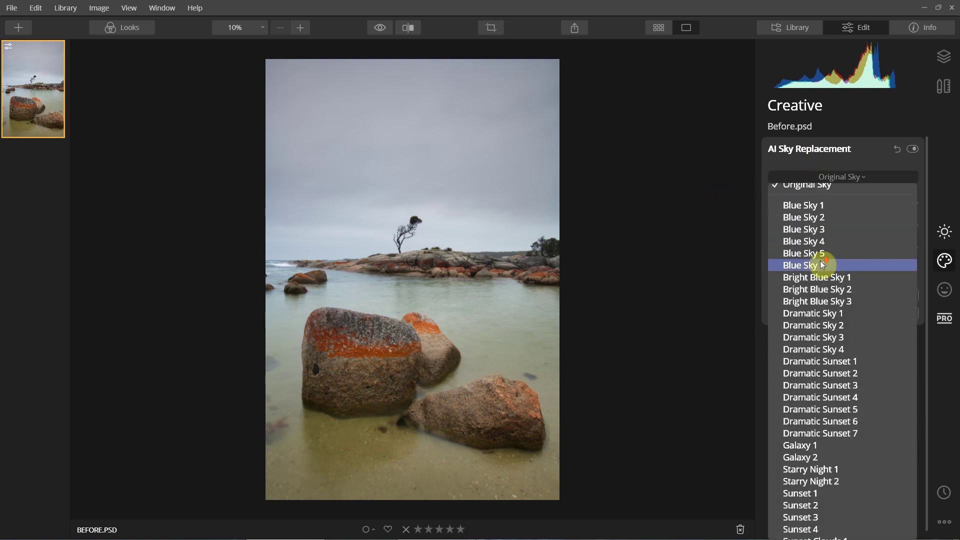
scroll(820, 260, down, 3)
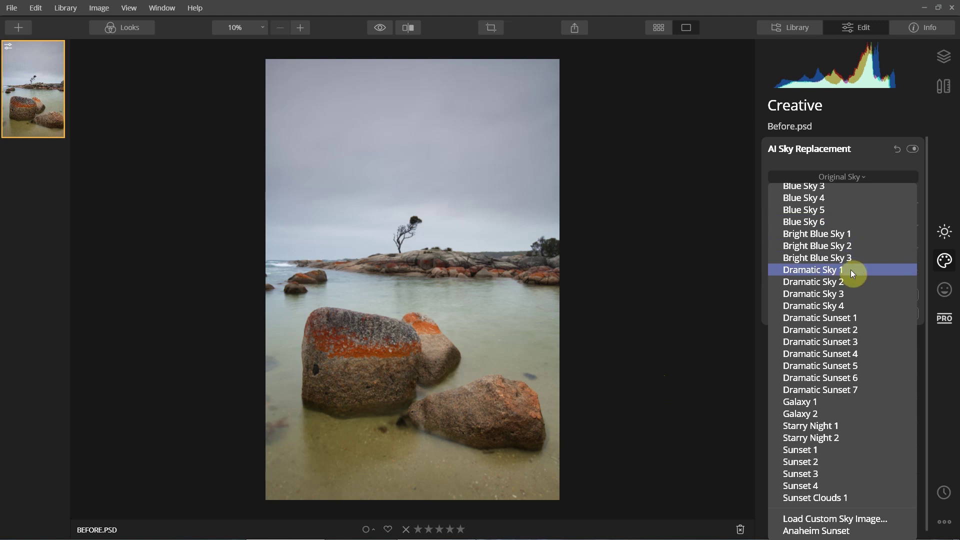
scroll(851, 269, up, 3)
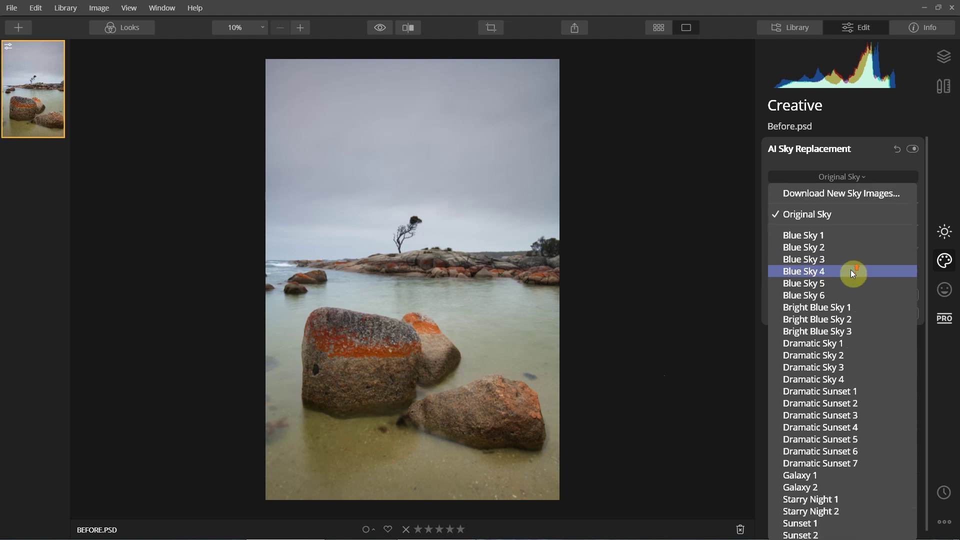
Step: Try Blue Sky 1, Blue Sky 2 and Blue Sky 3, then settle on Bright Blue Sky 2
click(800, 236)
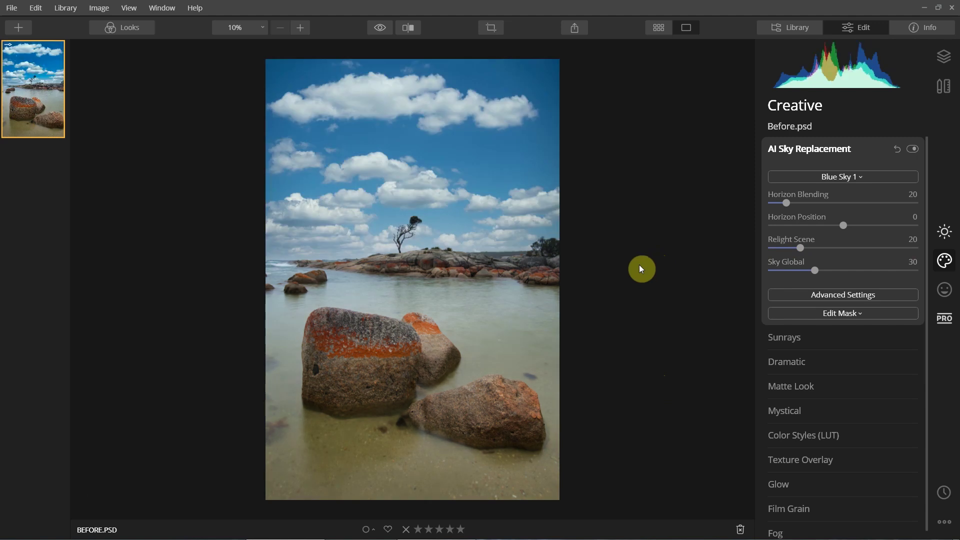
click(802, 176)
click(800, 248)
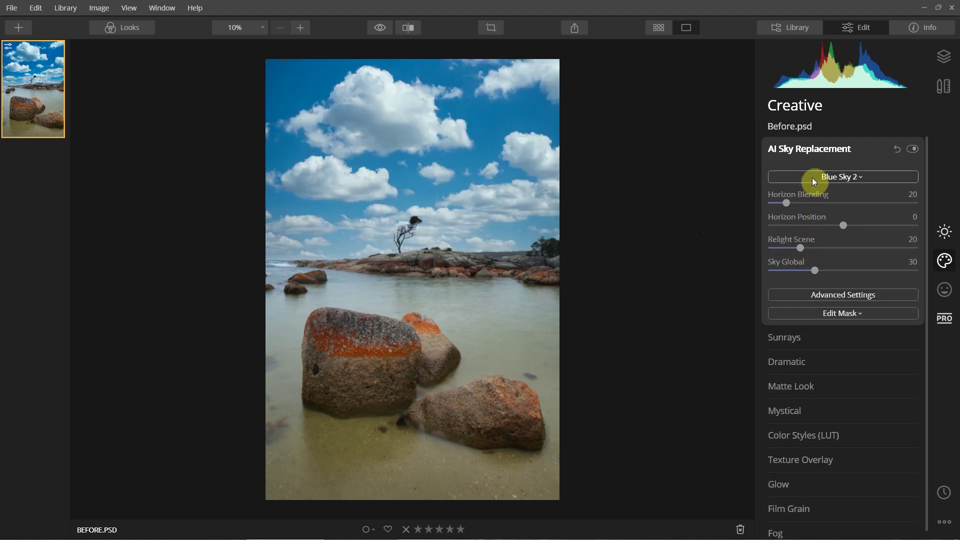
click(811, 177)
click(805, 261)
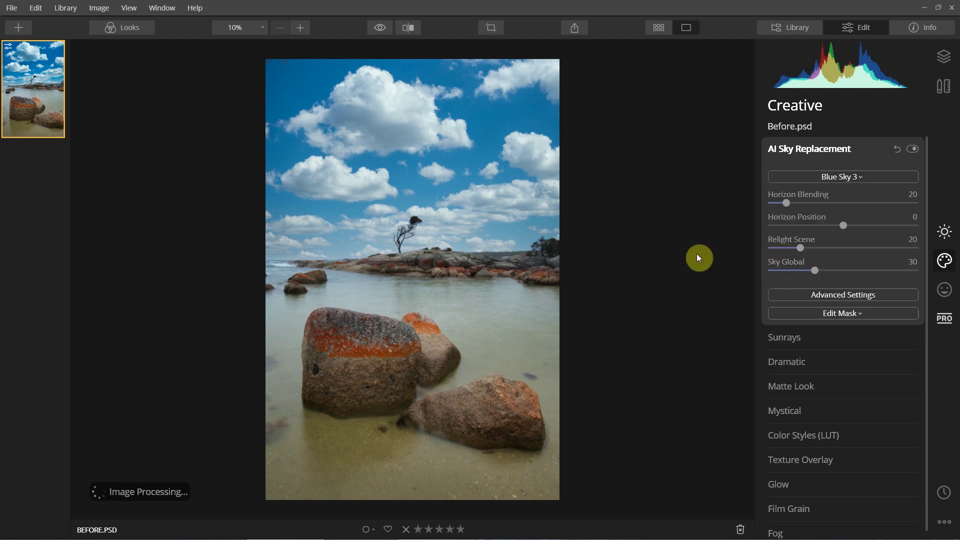
click(811, 178)
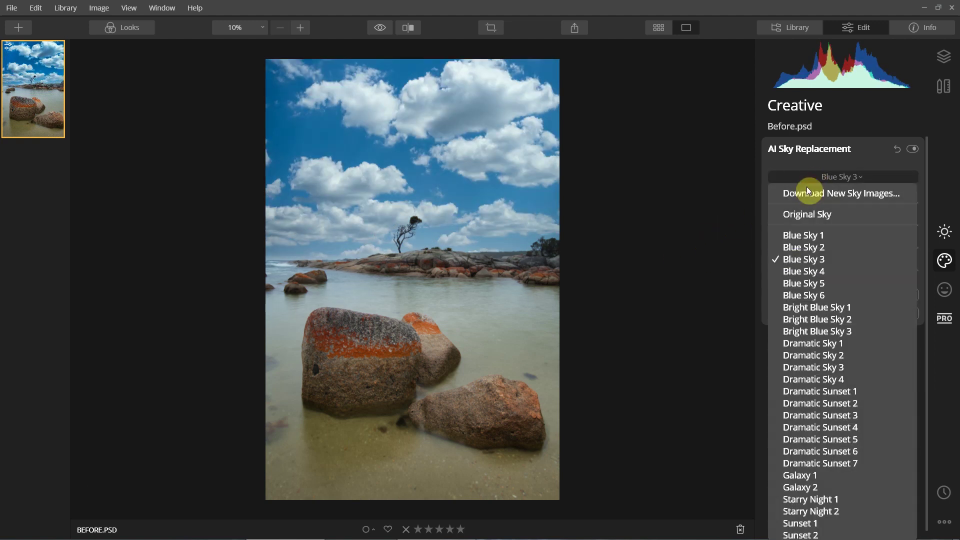
click(805, 320)
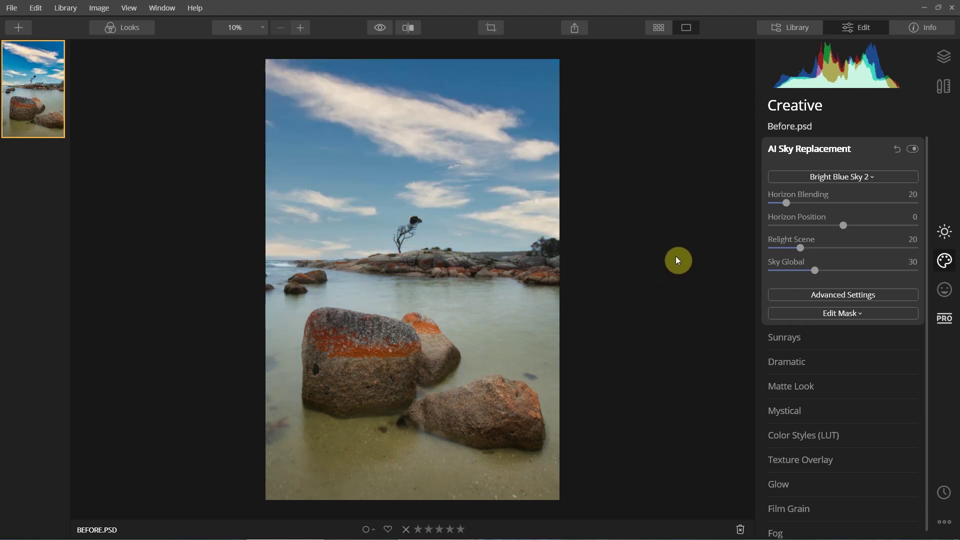
Step: Zoom to 100% at the horizon, then at 40% pan along the rocks to check the sky edge
click(454, 257)
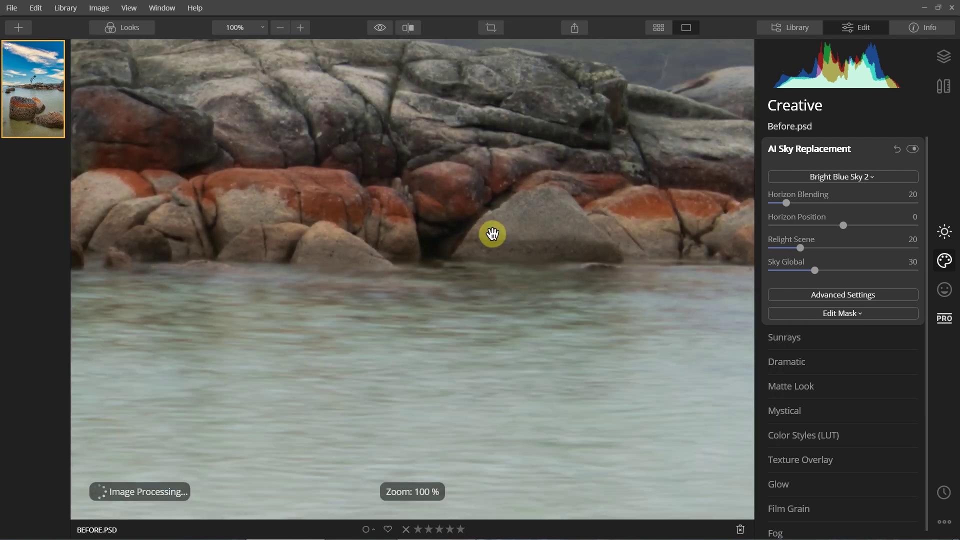
scroll(493, 234, down, 3)
drag(557, 232, 463, 247)
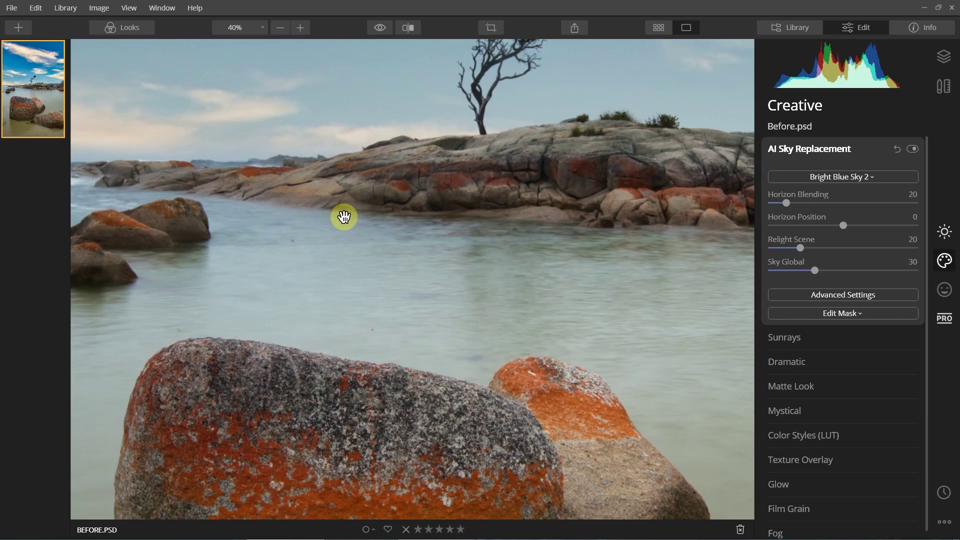
drag(343, 216, 229, 193)
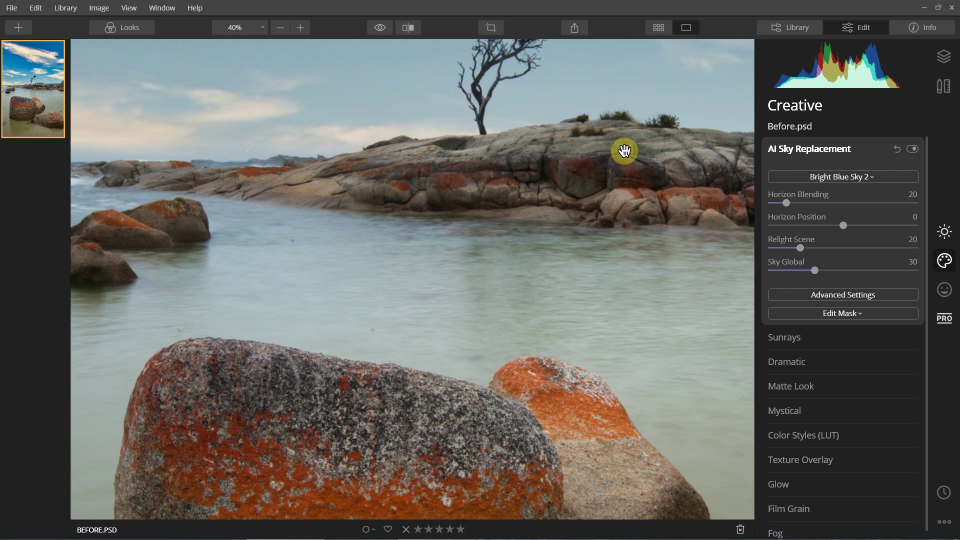
drag(624, 150, 322, 144)
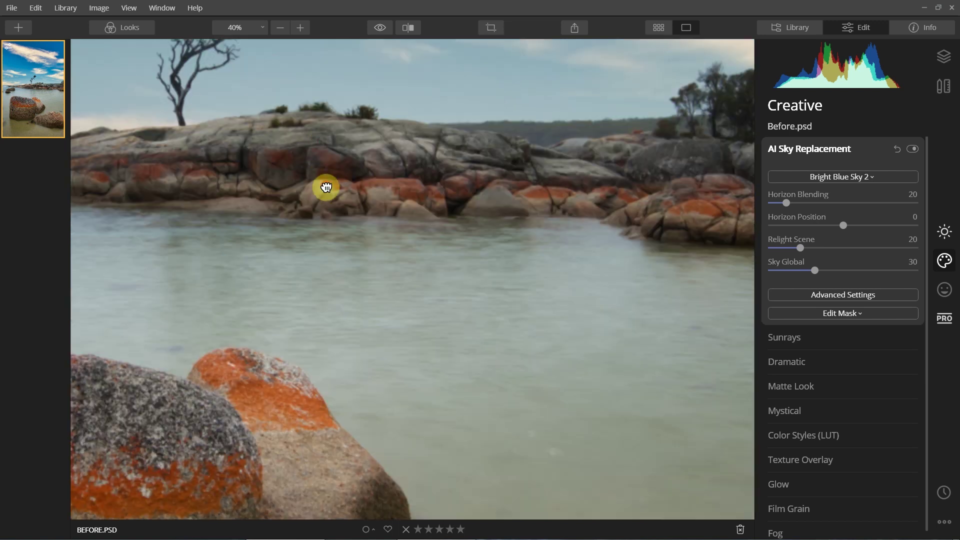
scroll(339, 190, down, 3)
Step: Apply Dramatic Sky 1, then replace it with Dramatic Sunset 1
click(816, 178)
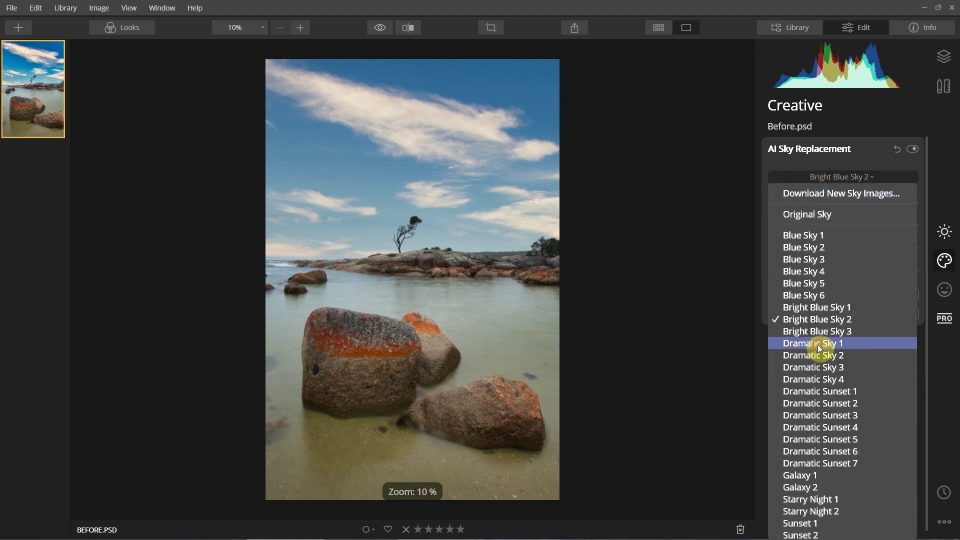
click(818, 344)
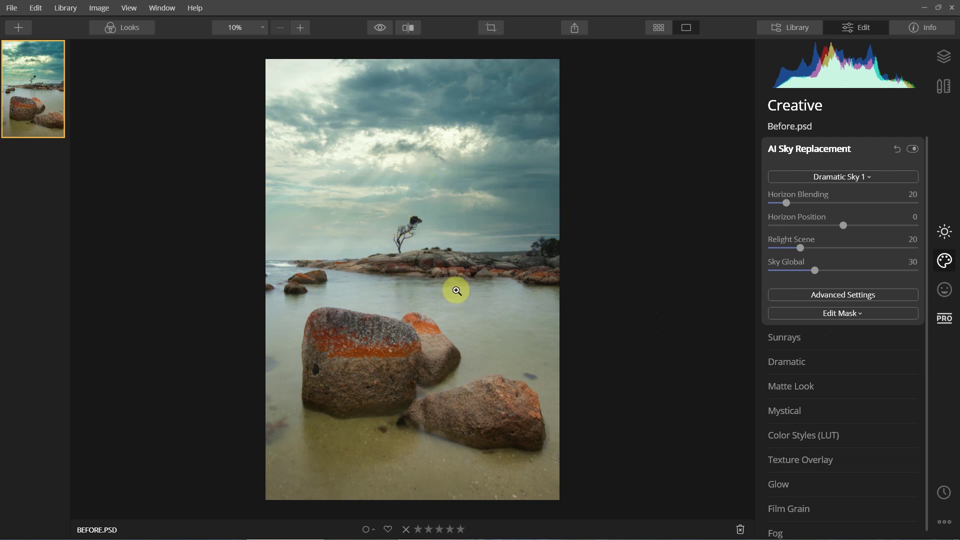
click(814, 176)
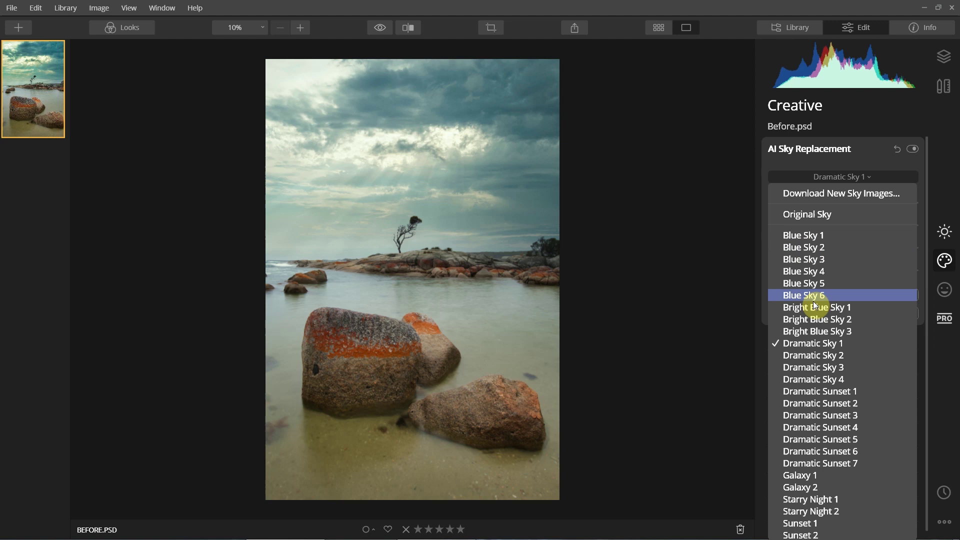
click(803, 392)
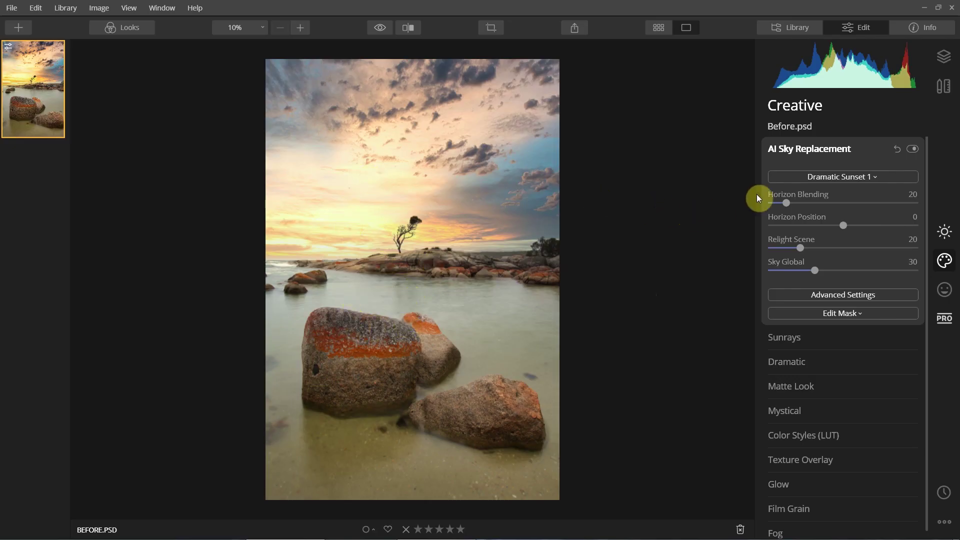
Step: Apply the Galaxy 1 sky, then switch it to Sunset 3
click(800, 178)
scroll(840, 400, down, 1)
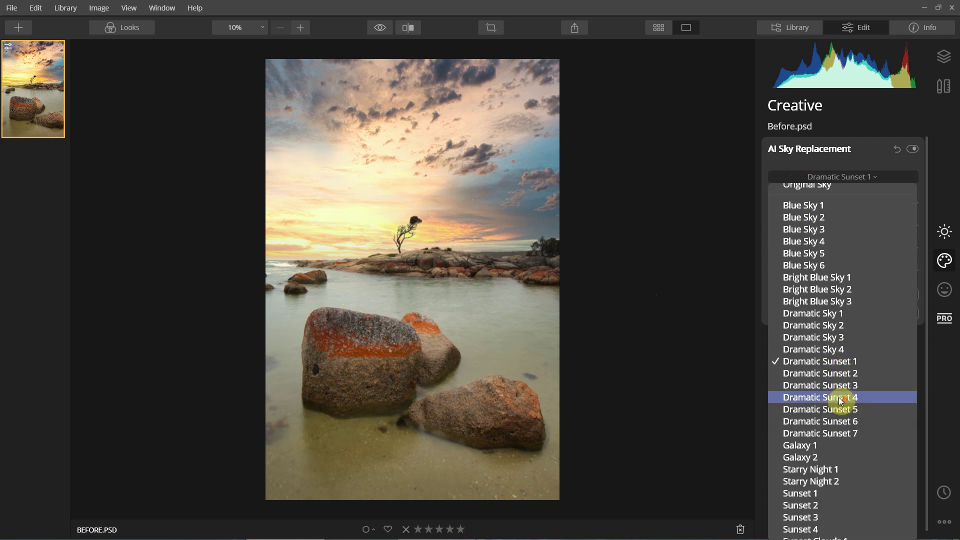
click(799, 445)
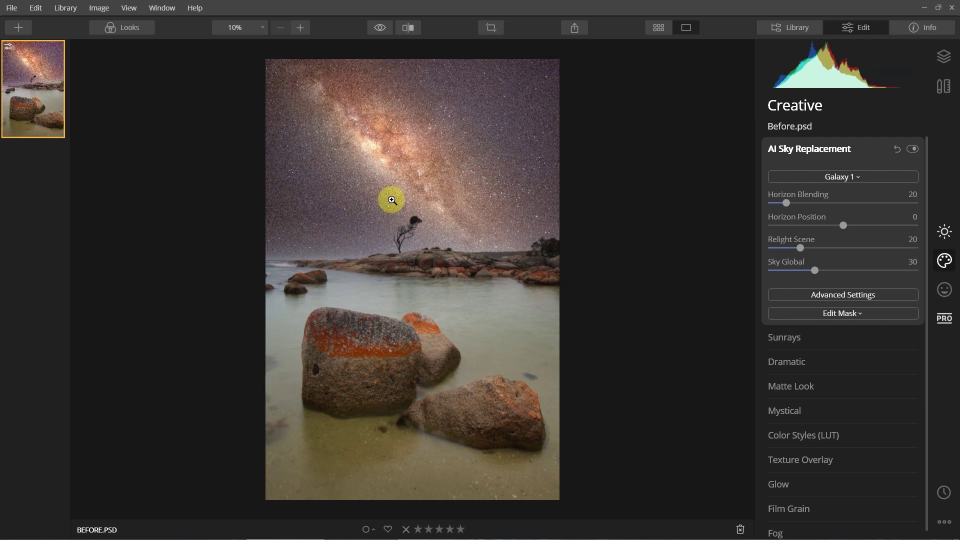
click(831, 180)
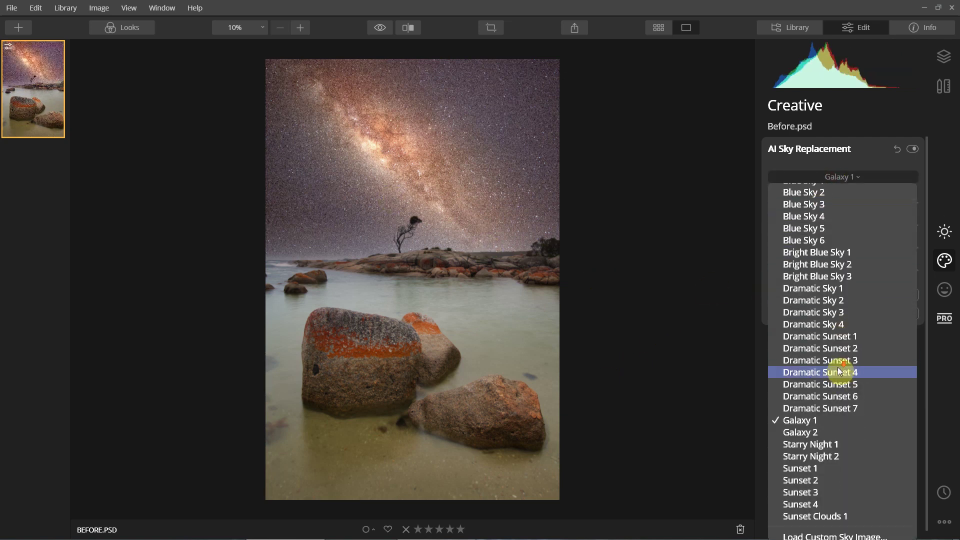
click(815, 472)
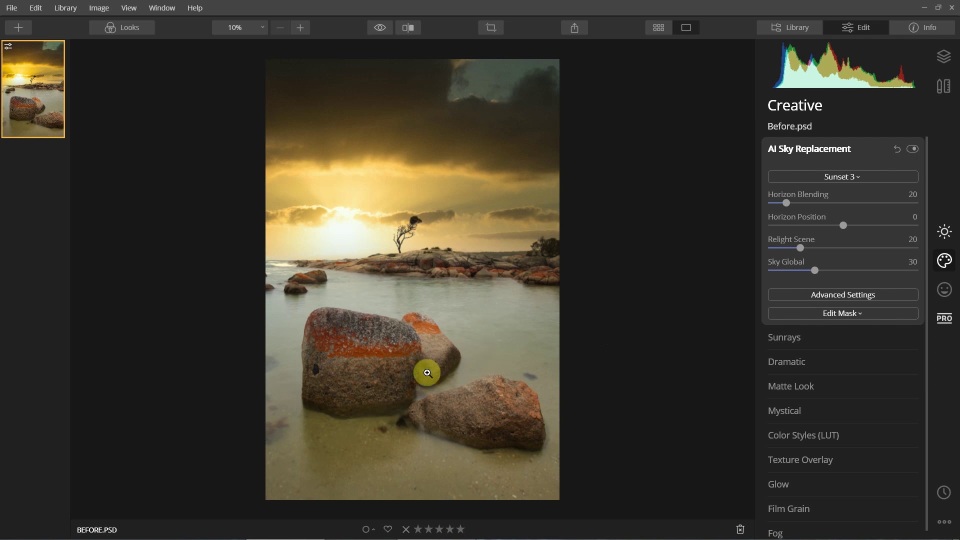
Step: Switch the sky from Sunset 3 to Dramatic Sky 4
click(785, 178)
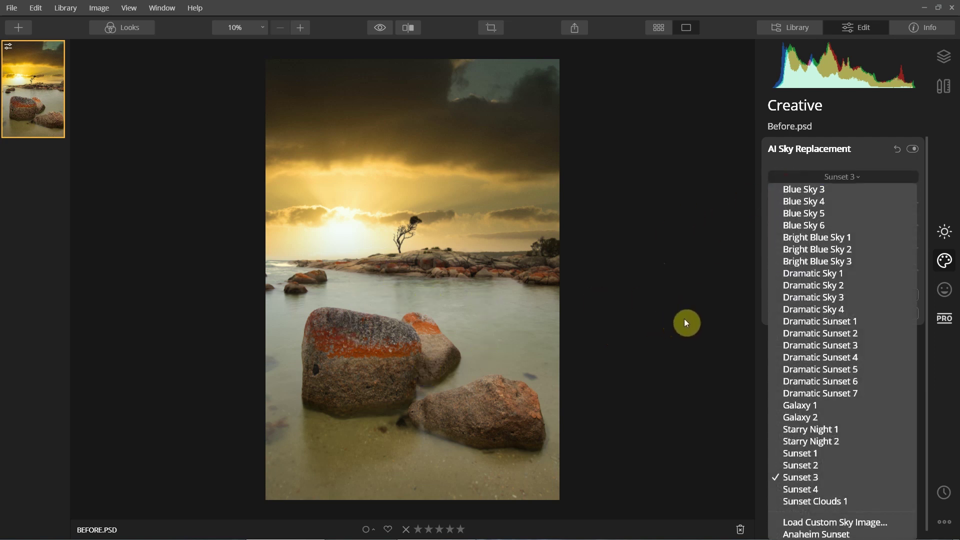
click(797, 310)
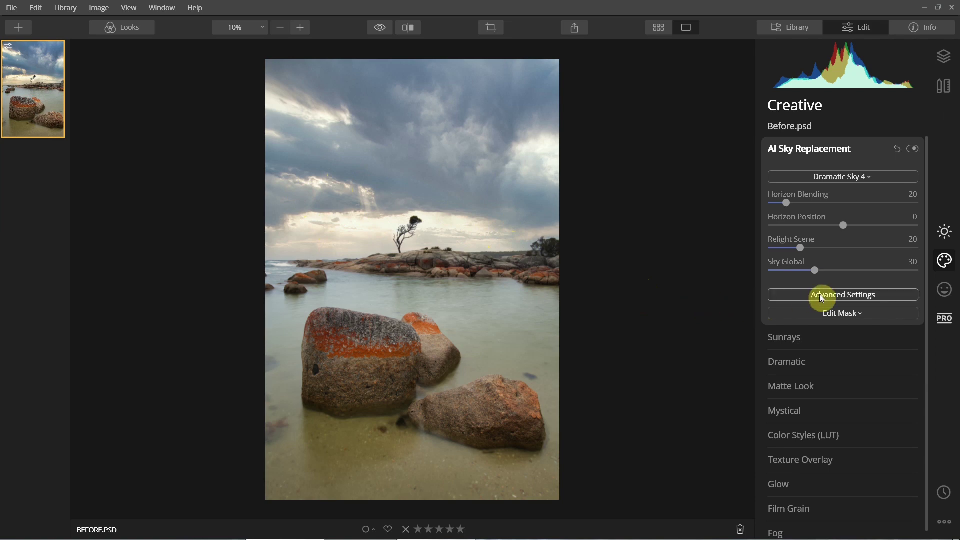
Step: Enable Flip Sky in Advanced Settings to mirror Dramatic Sky 4 horizontally
click(801, 294)
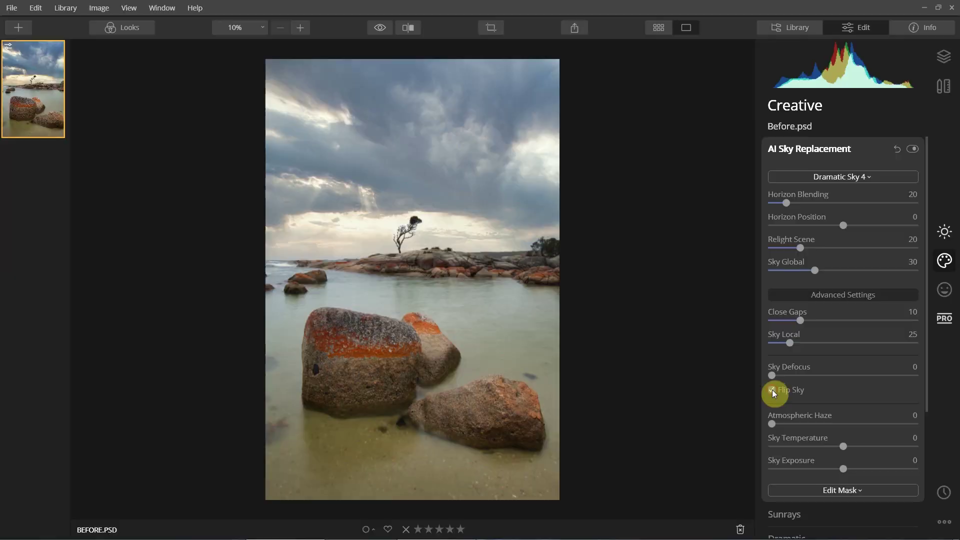
click(595, 283)
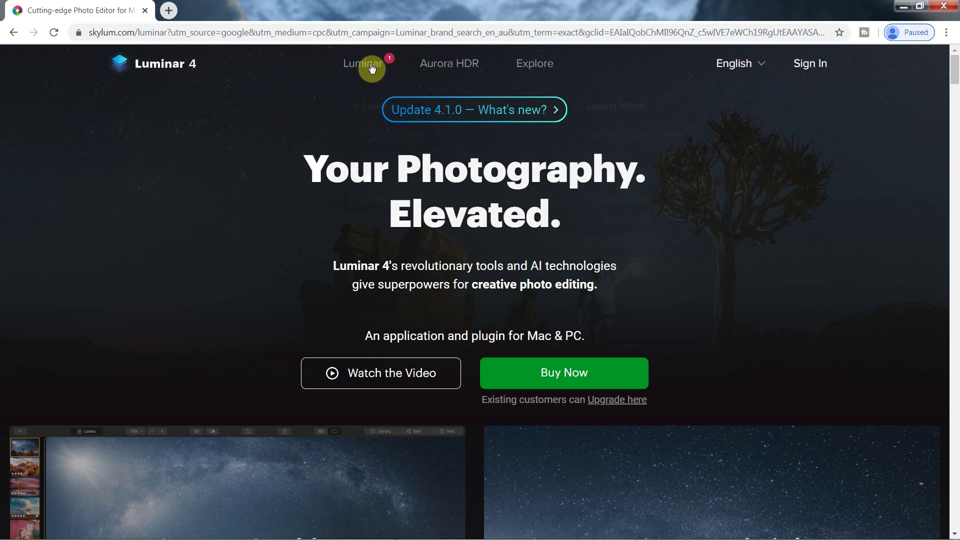
Step: Show the Luminar menu with its Buy Now, Upgrade and Download Trial links on skylum.com
mouse_move(372, 66)
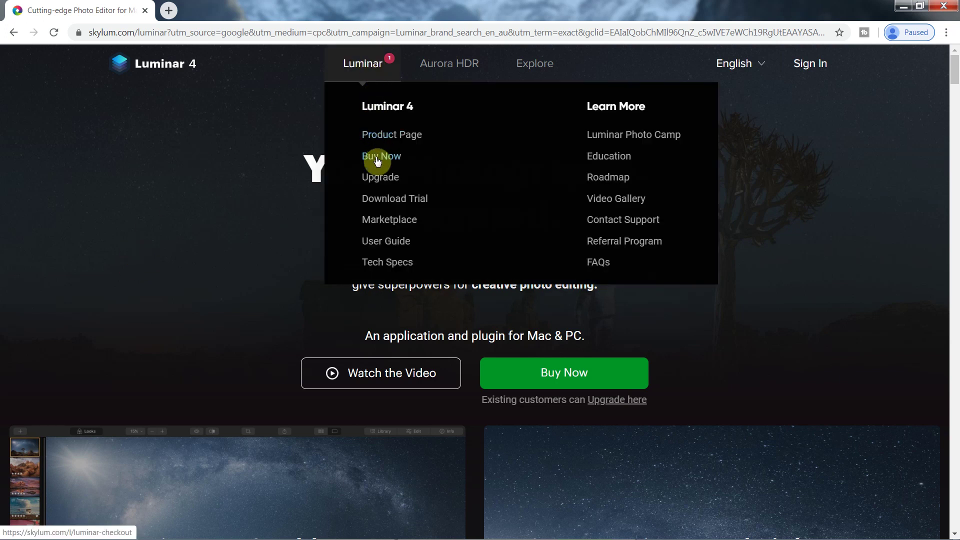